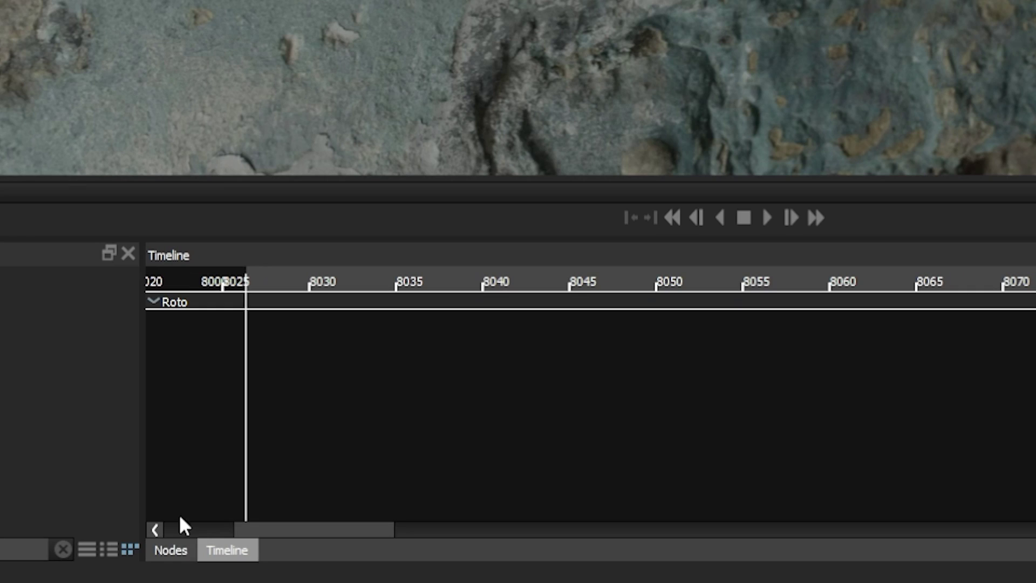
Step: Switch the lower panel from the Timeline to the Nodes library's Silhouette category
click(184, 551)
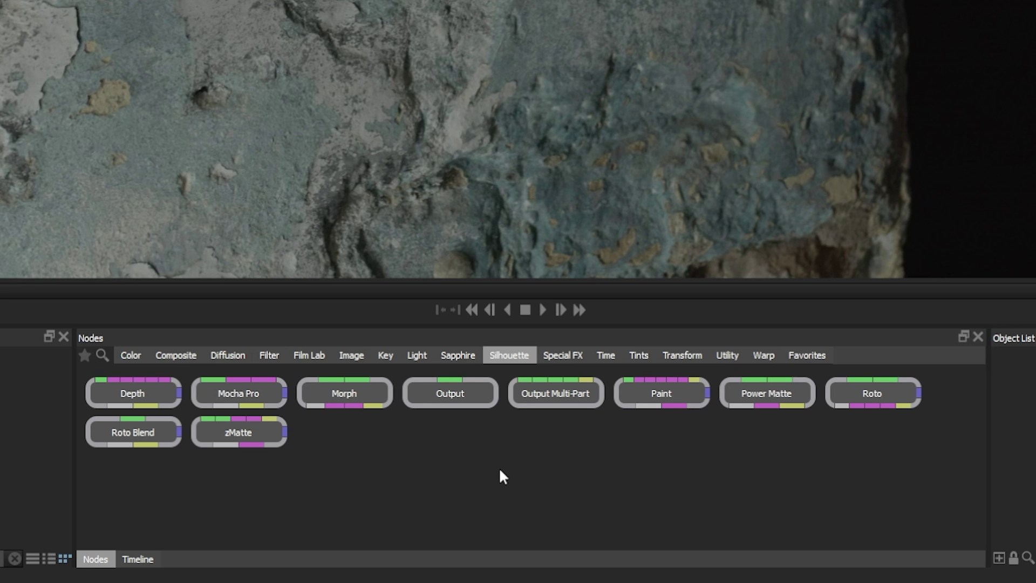
click(130, 355)
click(175, 355)
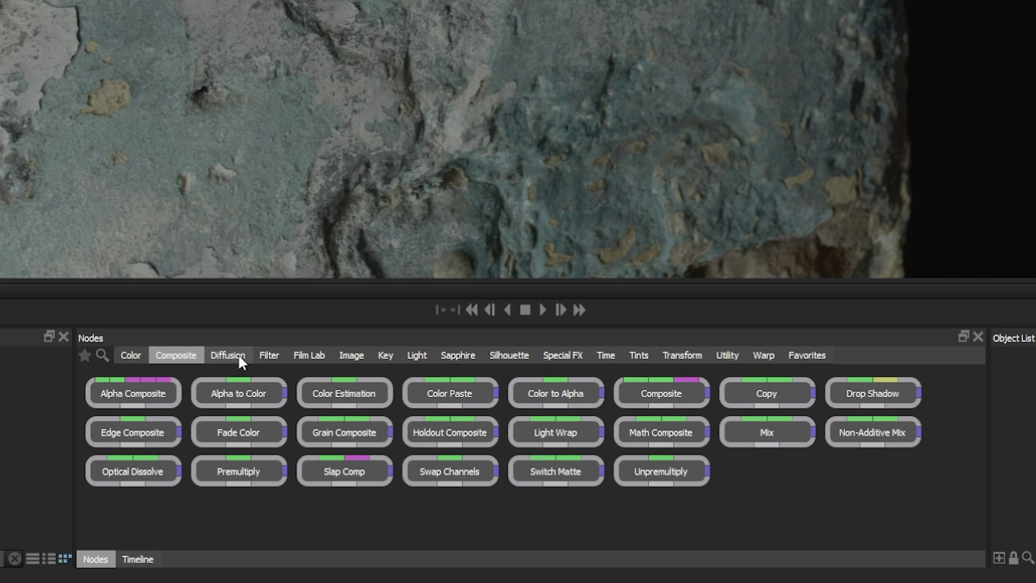
click(227, 356)
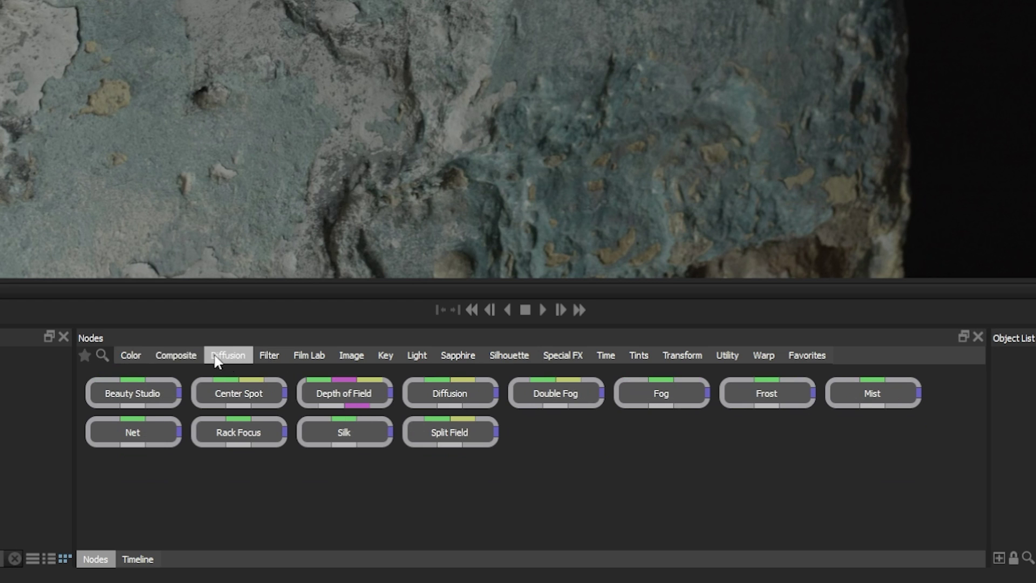
click(272, 356)
click(314, 356)
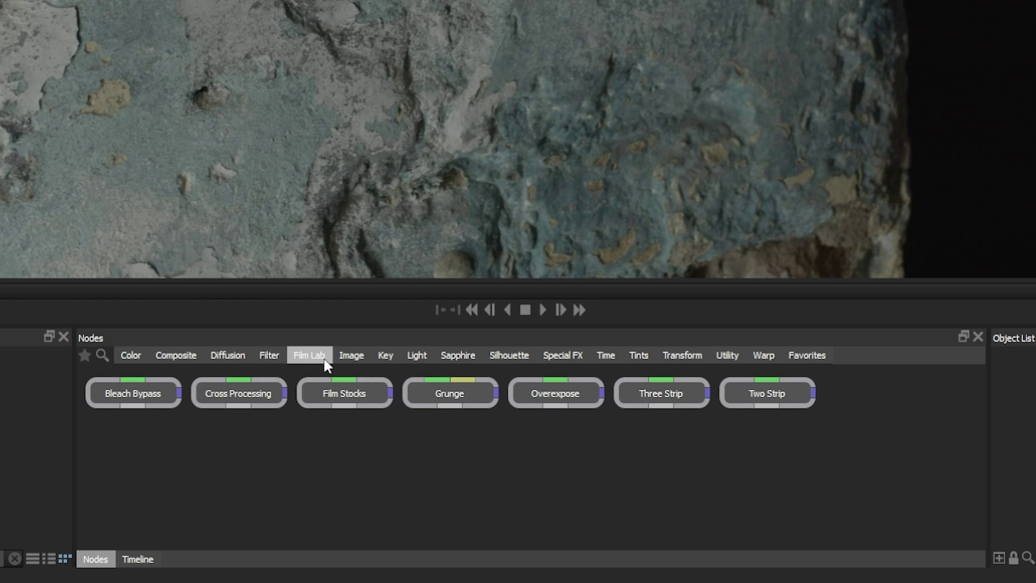
click(273, 355)
click(448, 356)
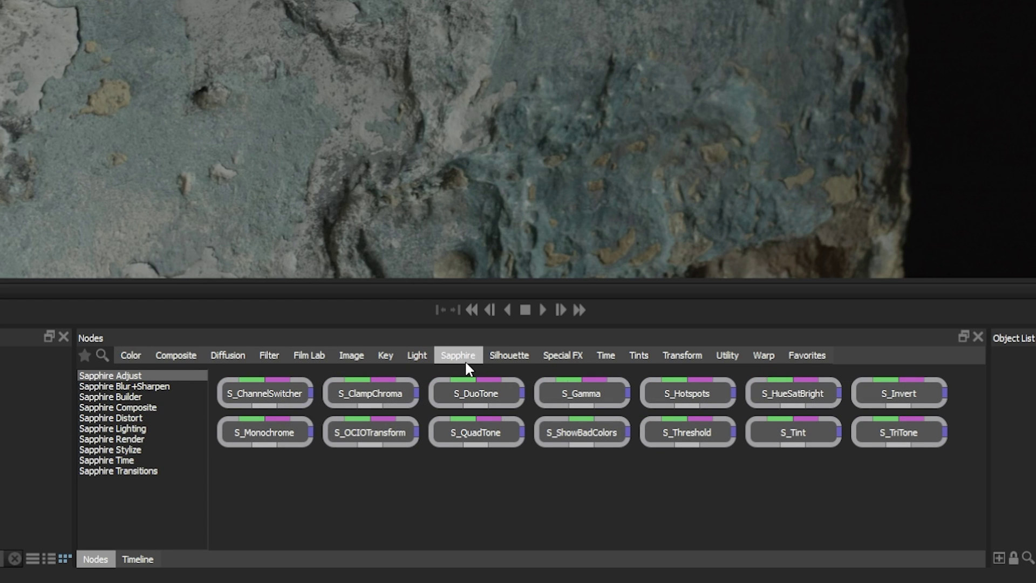
click(143, 386)
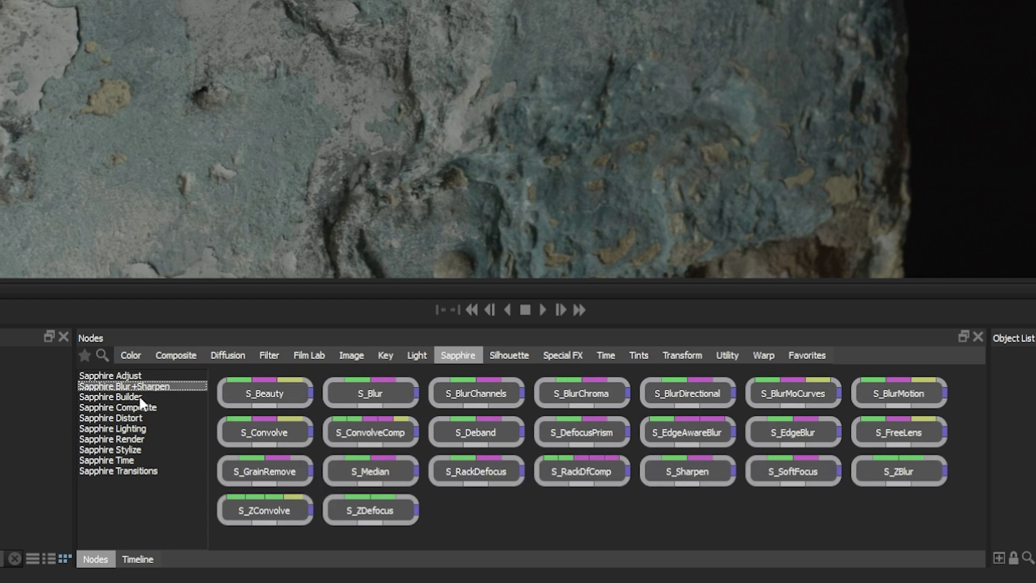
click(136, 408)
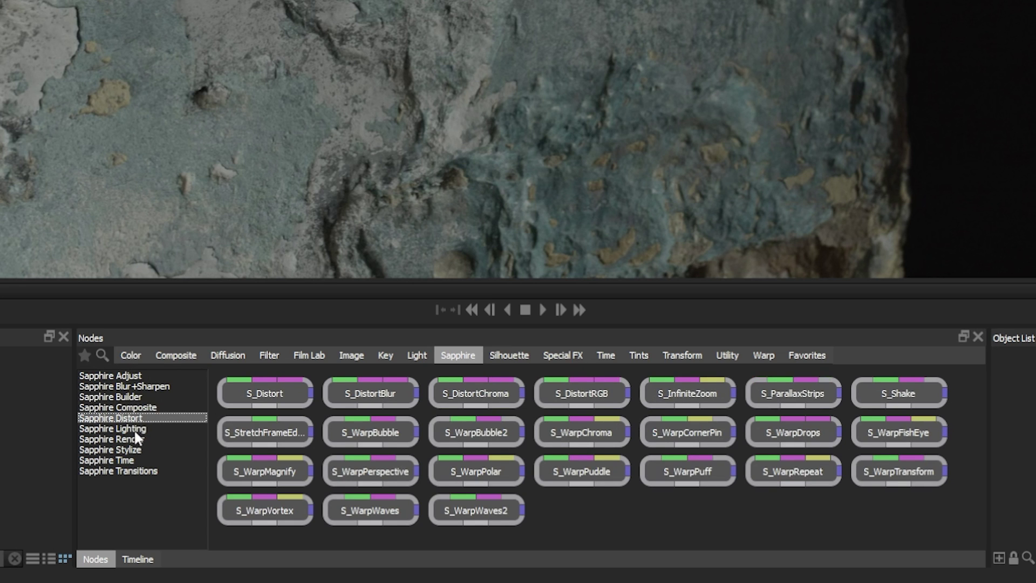
click(138, 429)
click(129, 439)
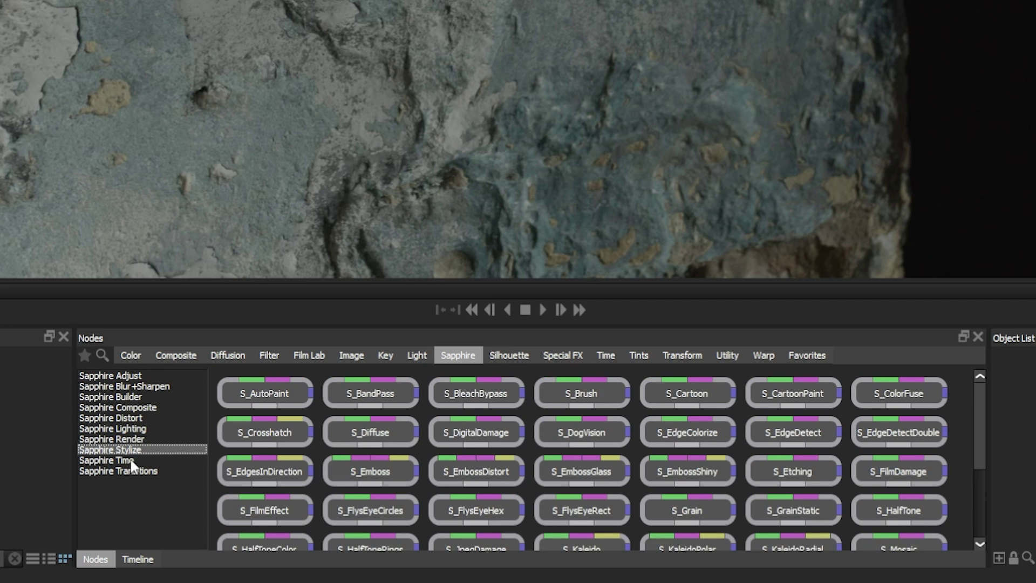
click(135, 460)
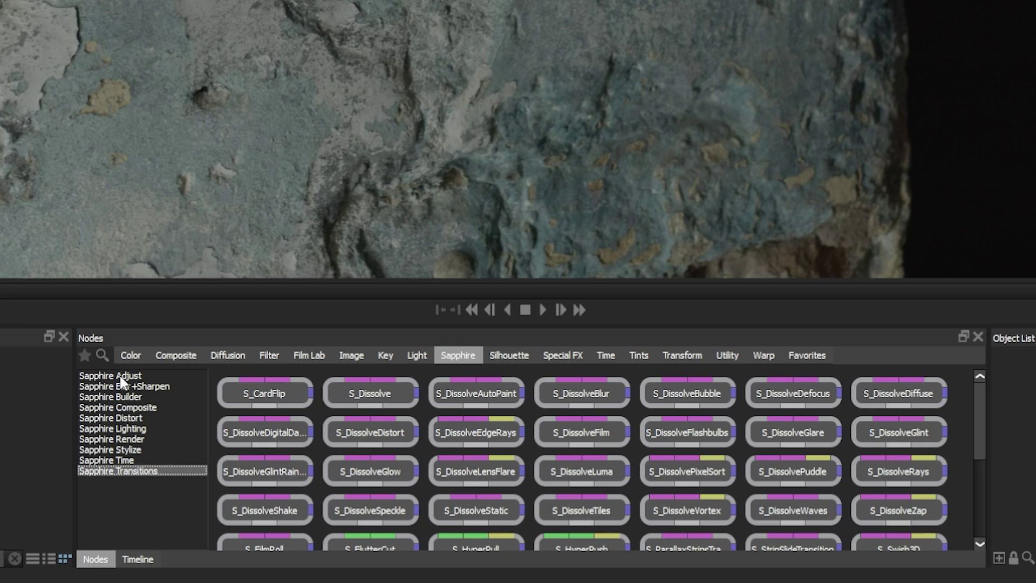
click(20, 207)
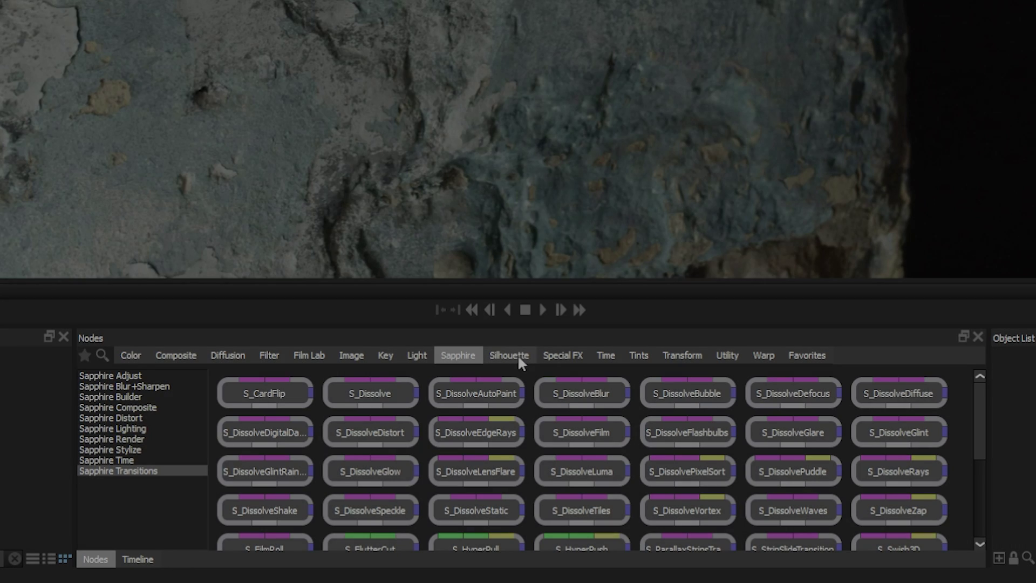
click(514, 355)
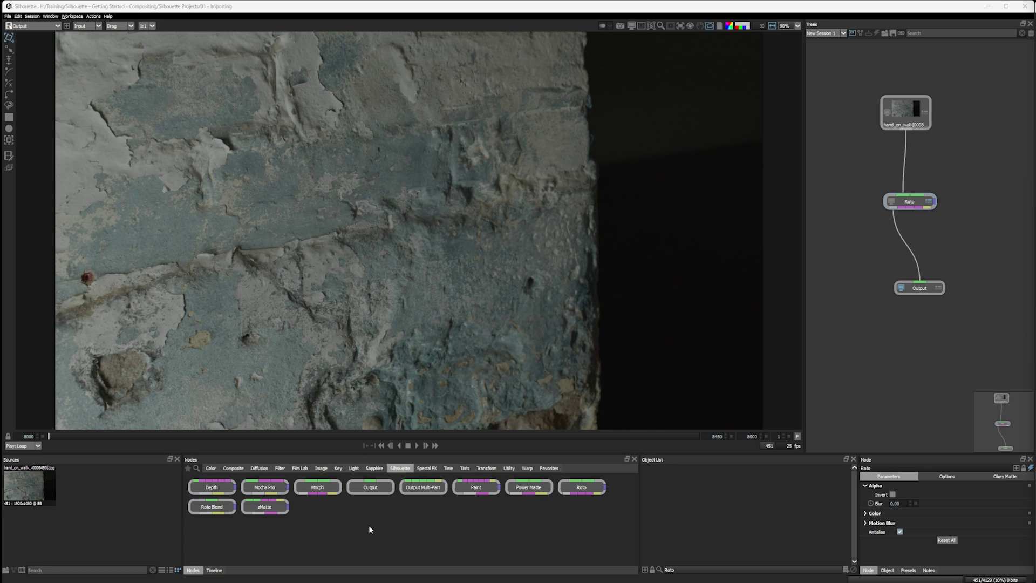
mouse_move(245, 489)
mouse_down()
mouse_move(786, 398)
mouse_move(977, 203)
mouse_up()
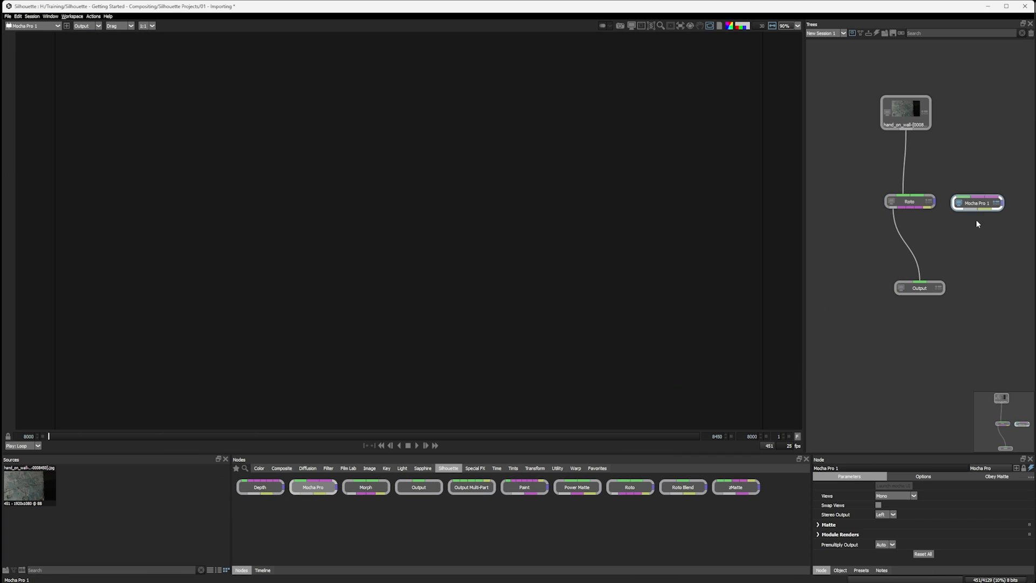
key(Delete)
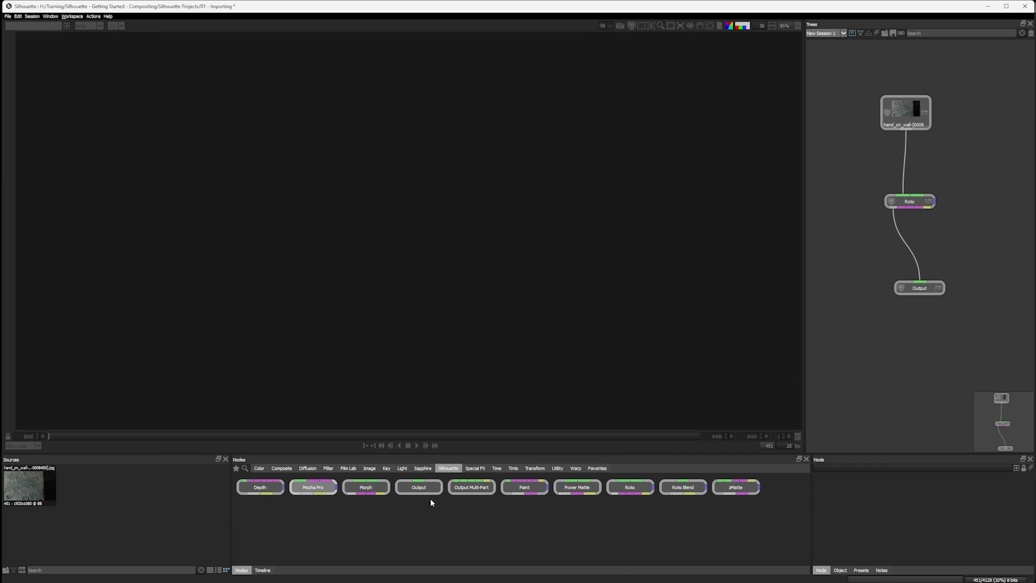
drag(313, 488, 881, 124)
mouse_move(881, 123)
mouse_down()
mouse_move(907, 156)
mouse_move(995, 175)
mouse_up()
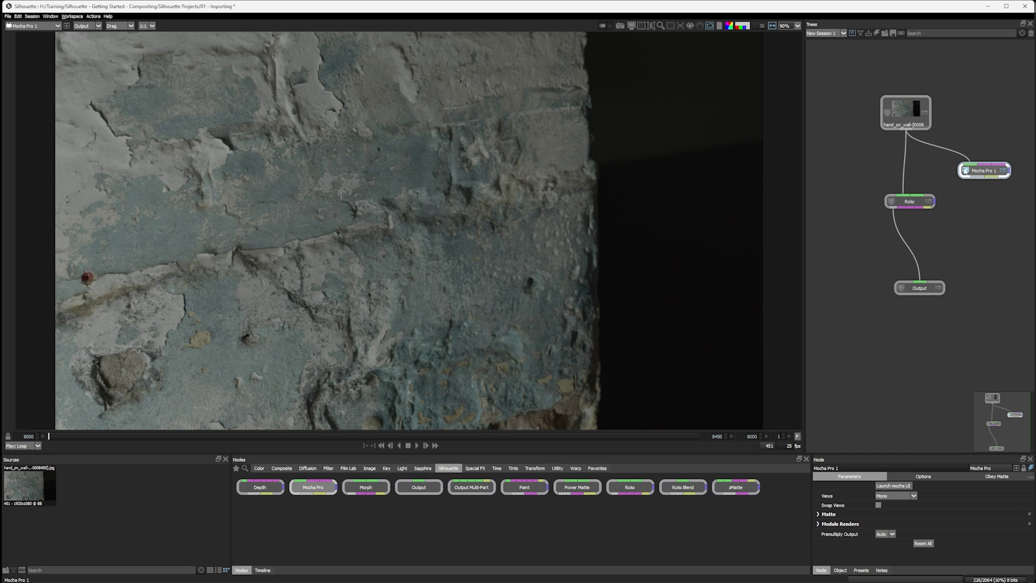
key(Delete)
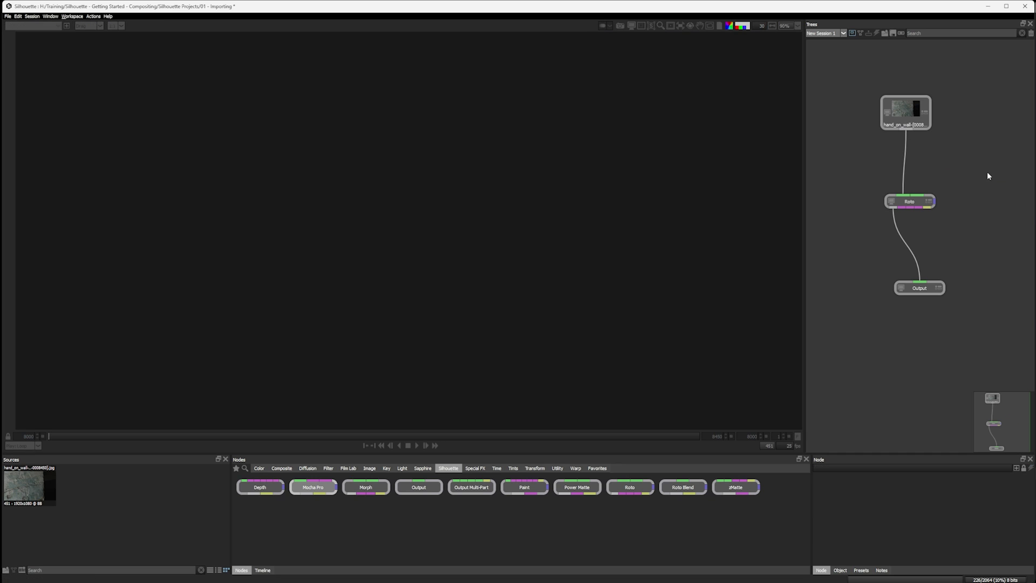
click(907, 111)
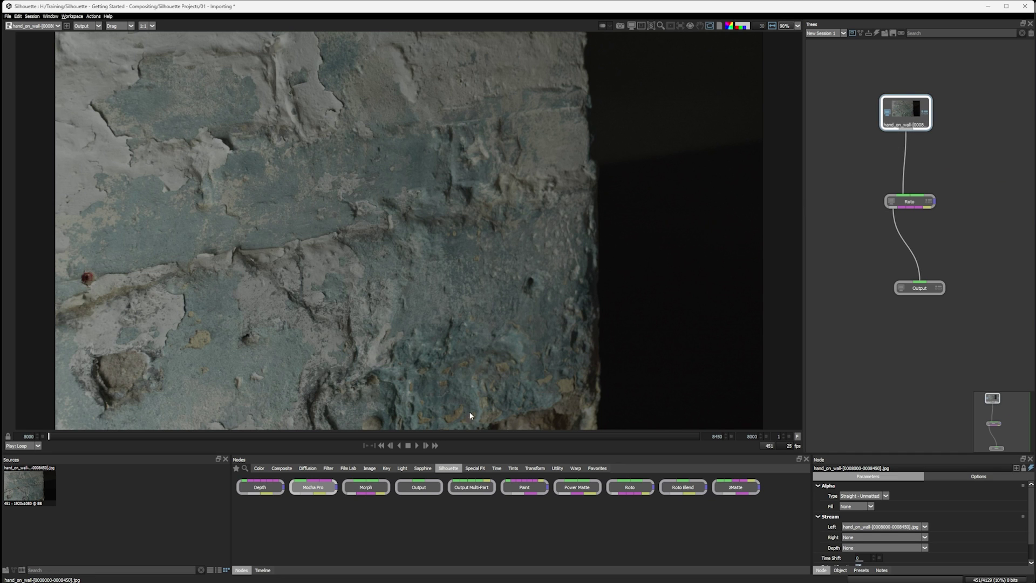
click(315, 489)
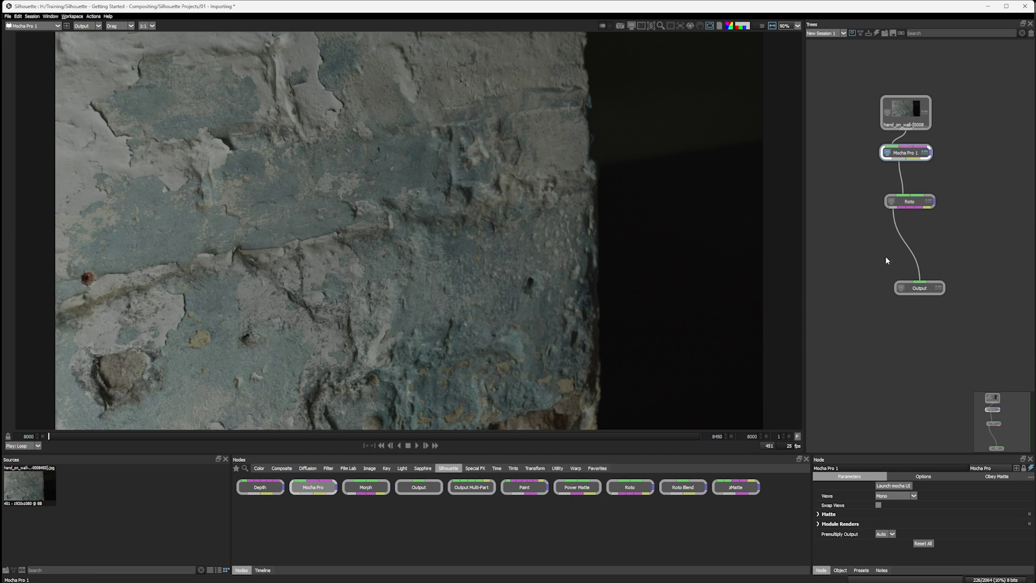
key(Delete)
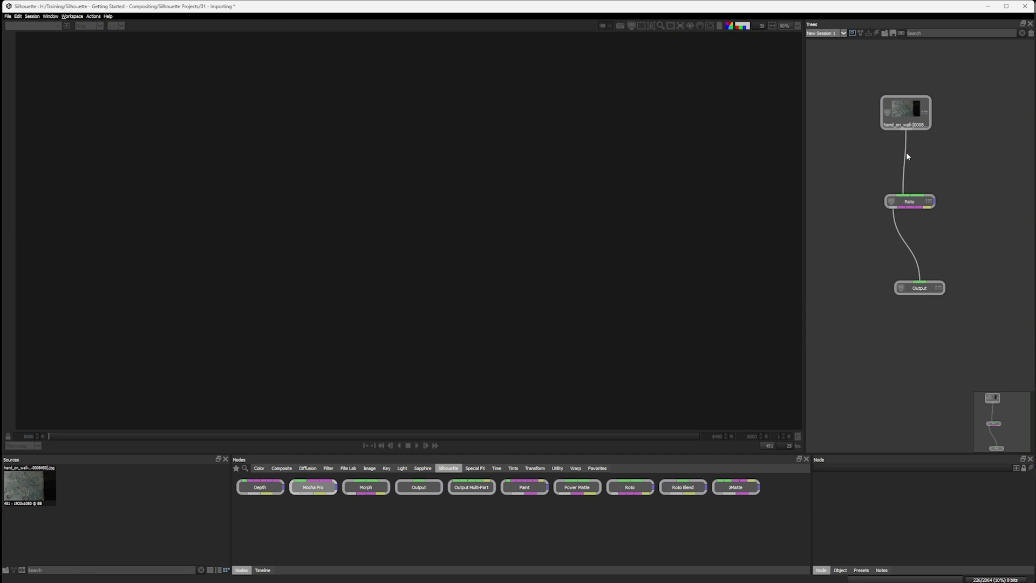
Step: Replace the old Mocha Pro 1 node with a Mocha Pro node found by searching 'mocha'
click(919, 113)
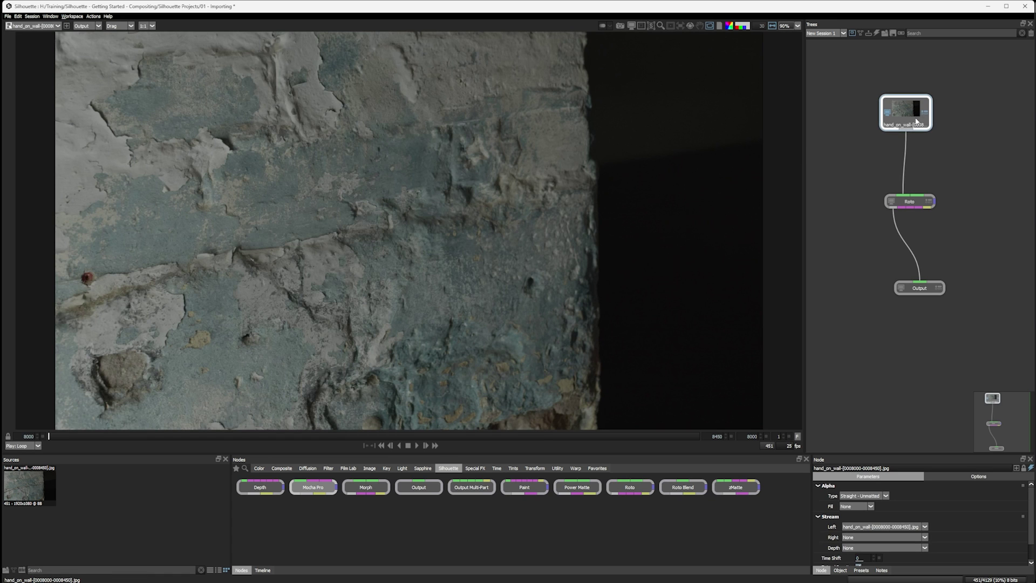
key(Tab)
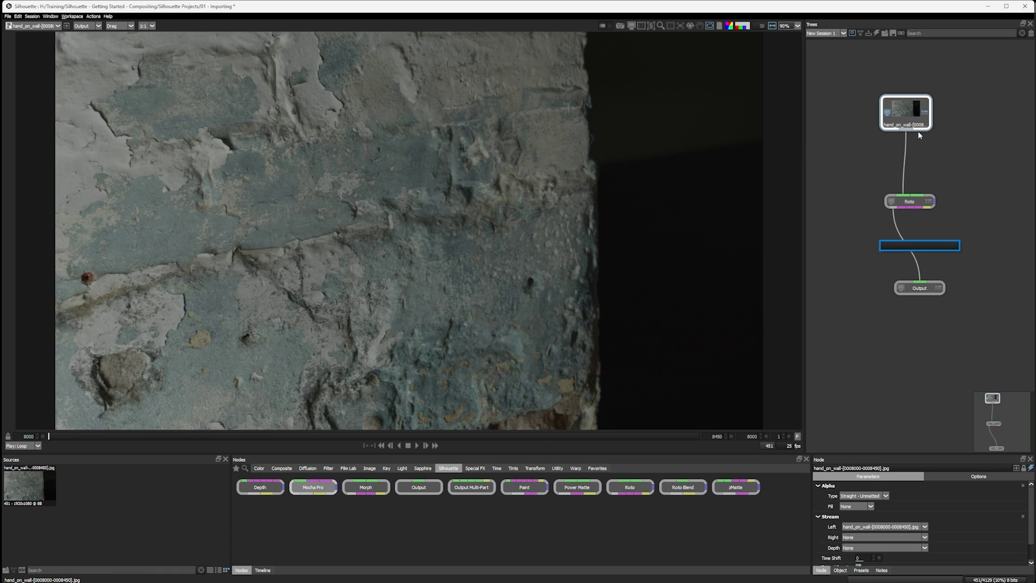
text(mocha)
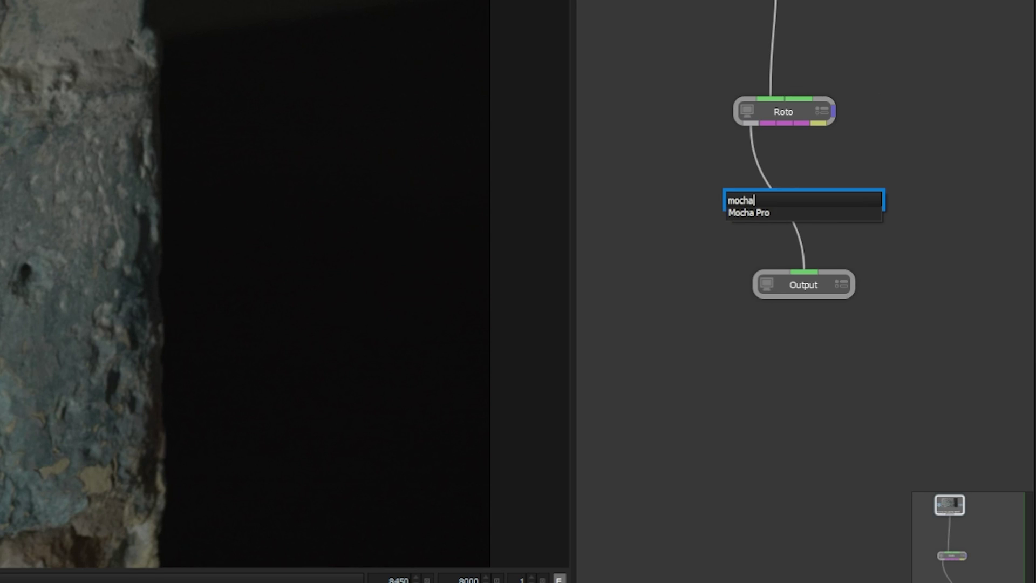
key(Down)
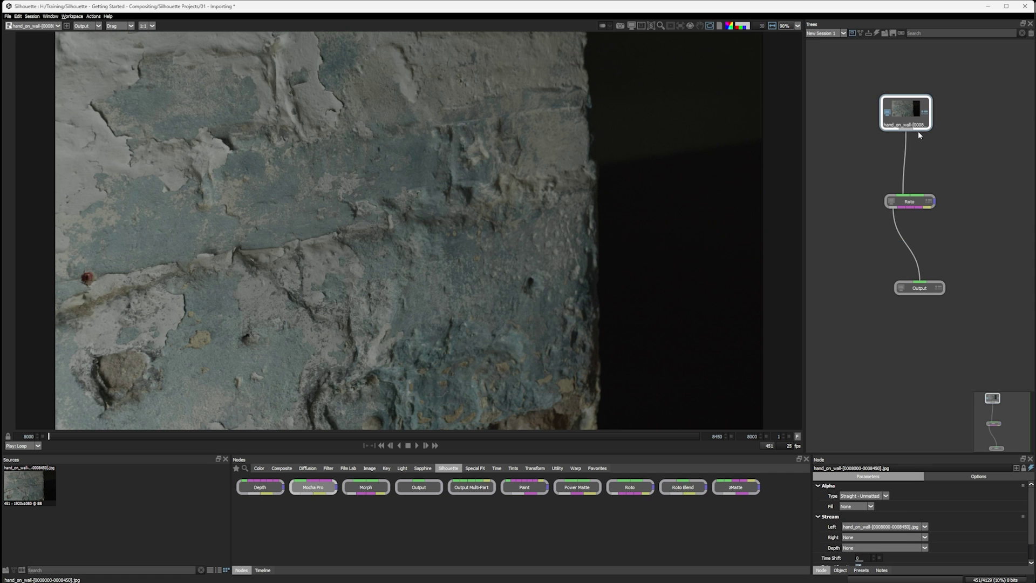
key(Return)
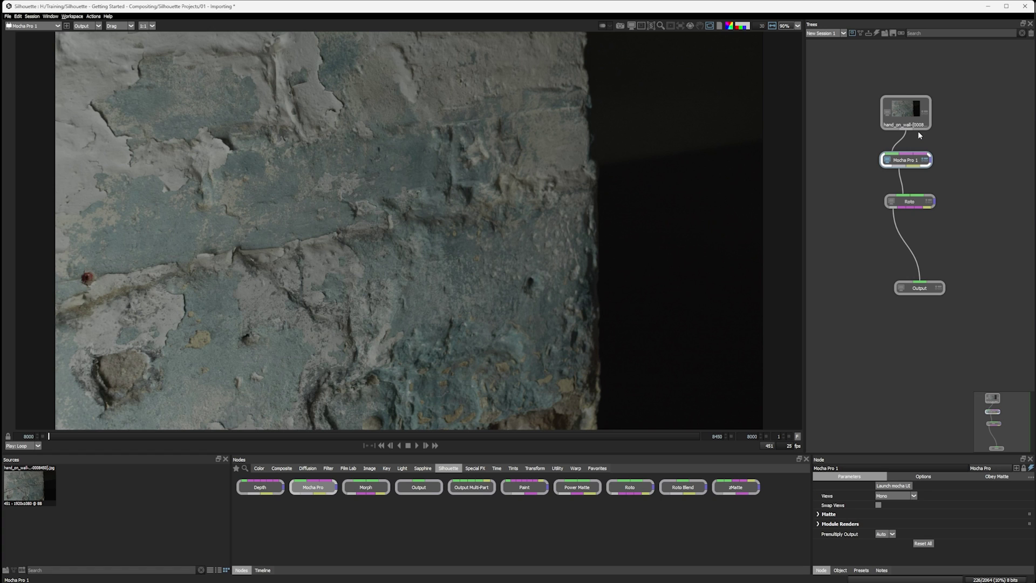
Step: Nudge the new Mocha Pro 1 node left, delete it, then restore it with undo
drag(908, 158, 907, 157)
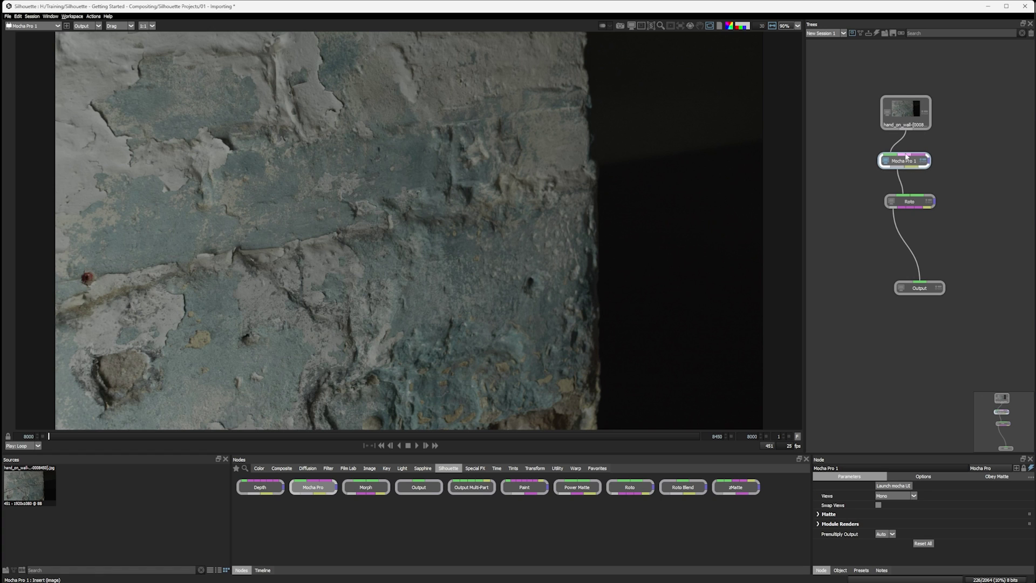
key(Delete)
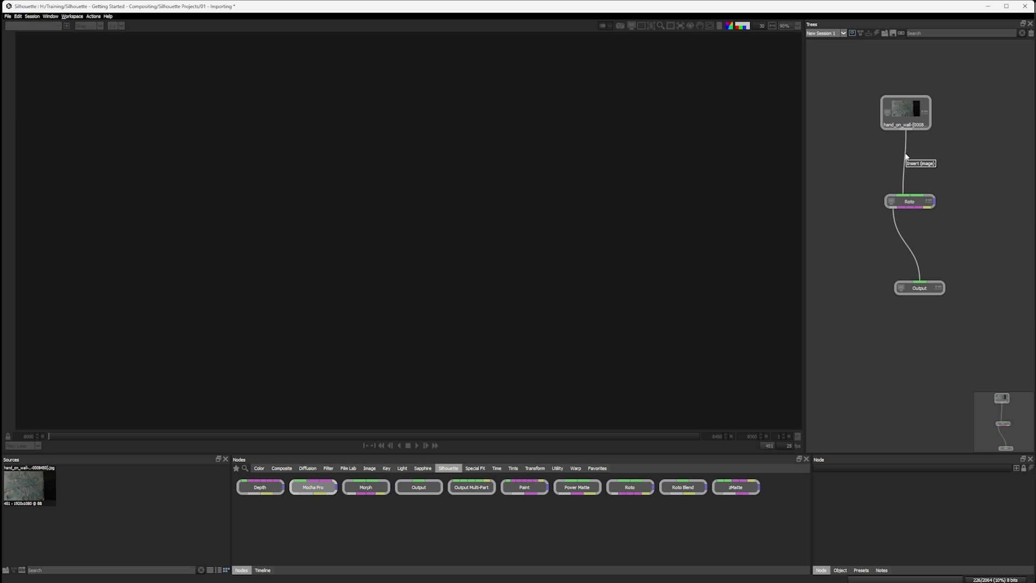
key(ctrl+z)
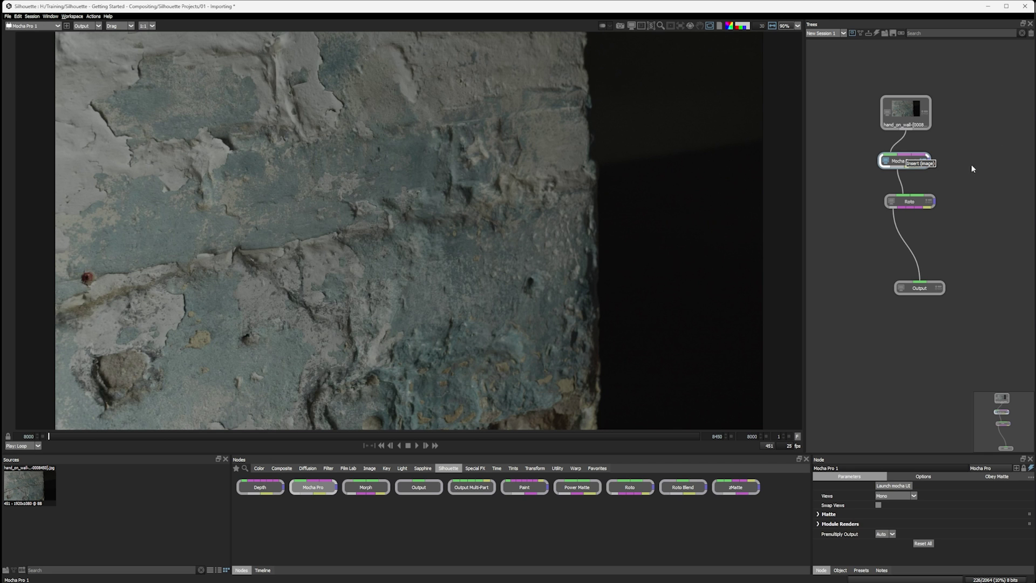
Step: Set Mocha Pro 1 aside unconnected and reconnect Roto between the source and Output
drag(905, 165, 854, 164)
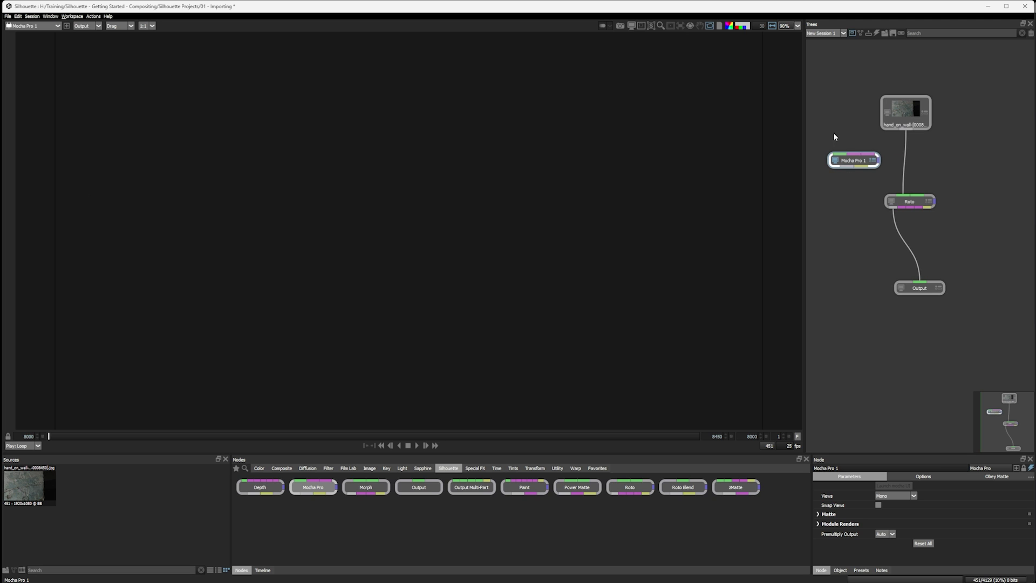
drag(850, 165, 918, 163)
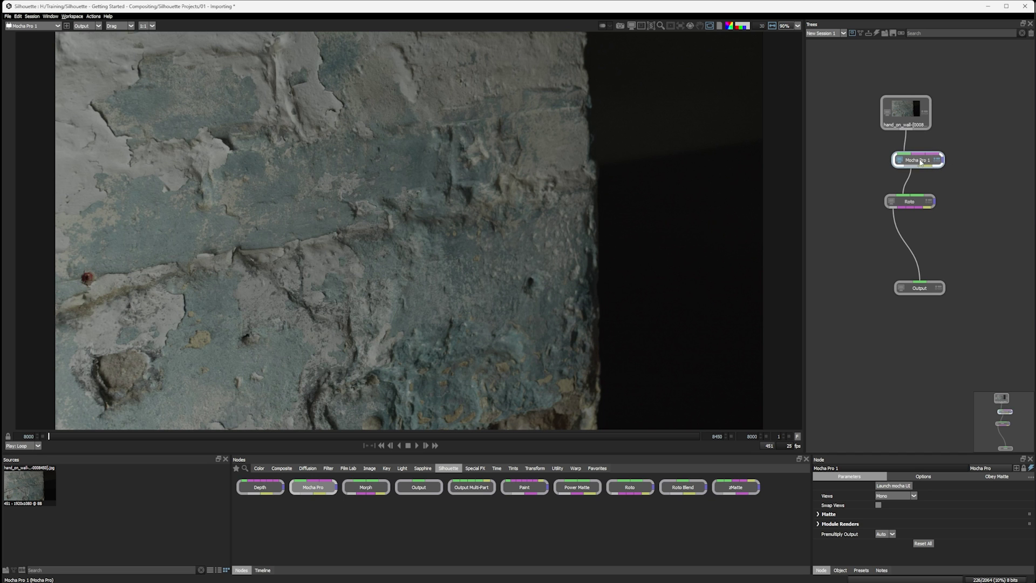
mouse_move(915, 162)
mouse_down()
mouse_move(897, 175)
mouse_move(977, 164)
mouse_up()
shift+click(909, 201)
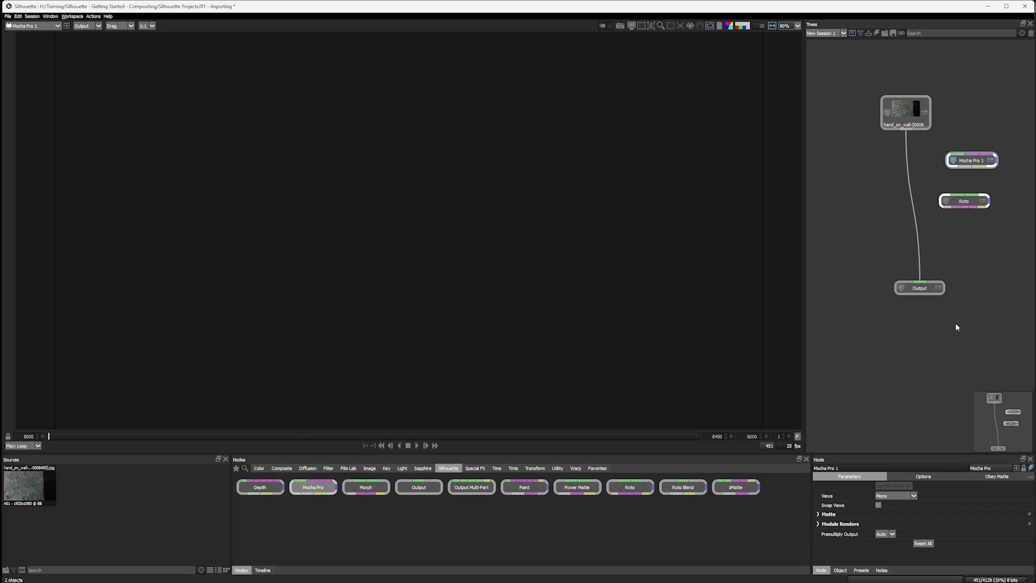
drag(962, 204, 914, 200)
drag(965, 164, 970, 200)
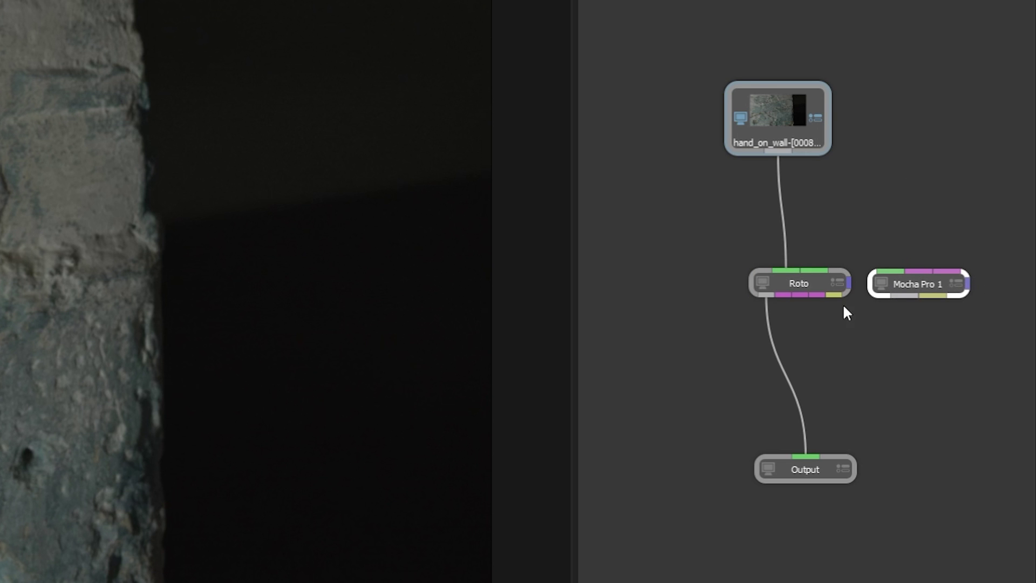
Step: With the wall footage source selected, insert a Blur 1 node above Roto via the 'blur' search
click(791, 111)
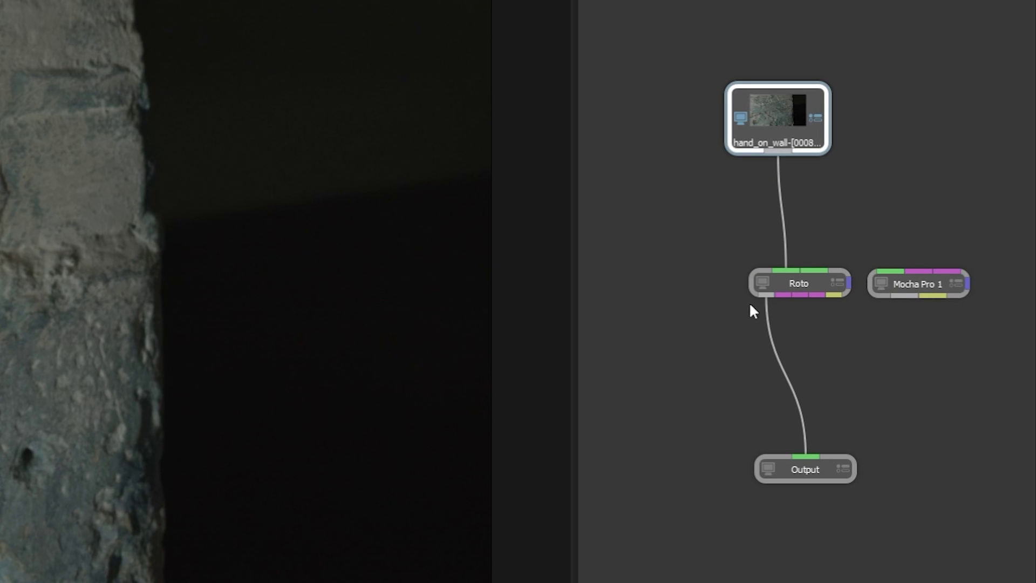
key(Tab)
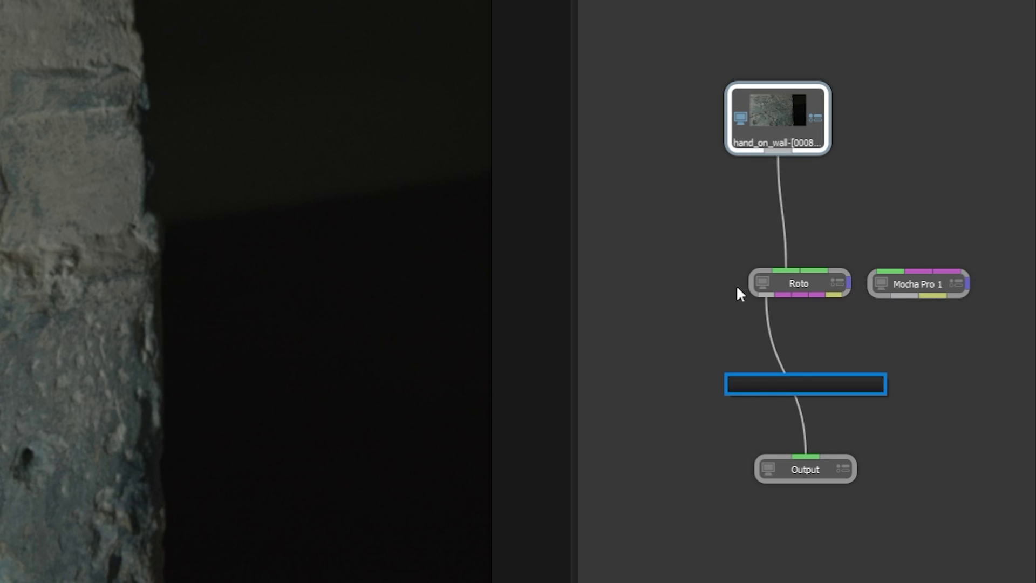
text(blur)
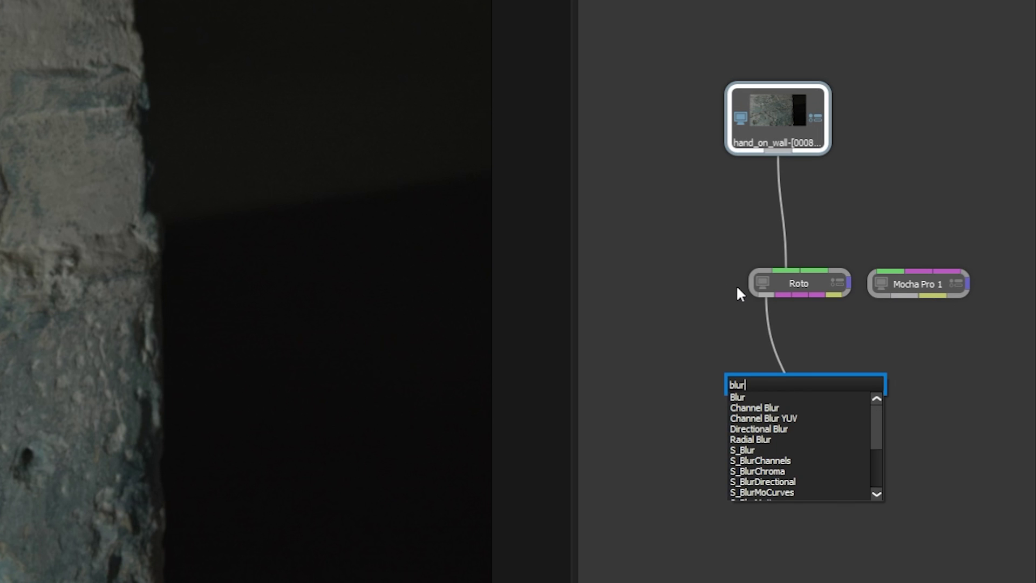
key(Return)
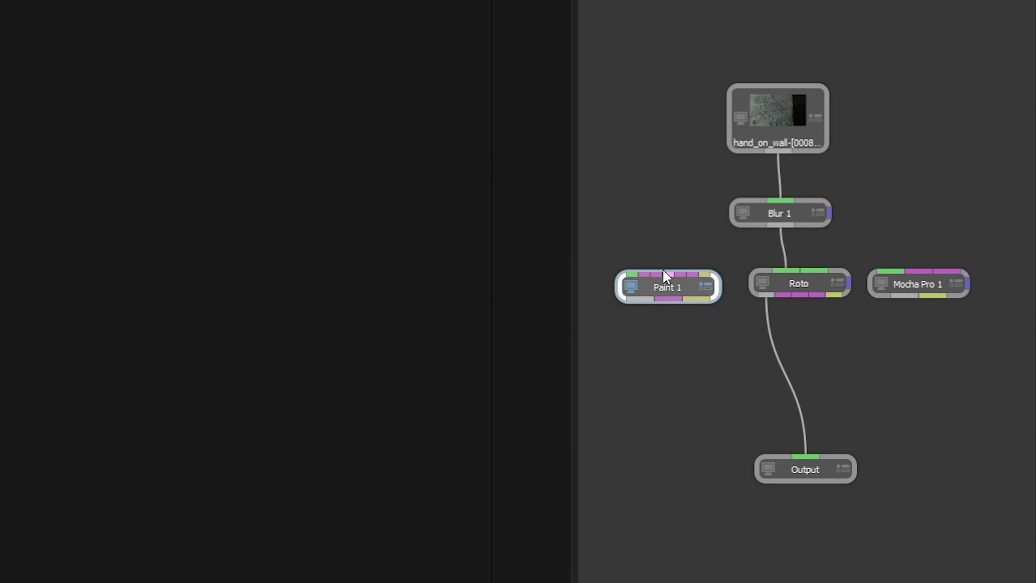
Step: Wire the wall footage source's output into Paint 1's input port
drag(772, 156, 636, 274)
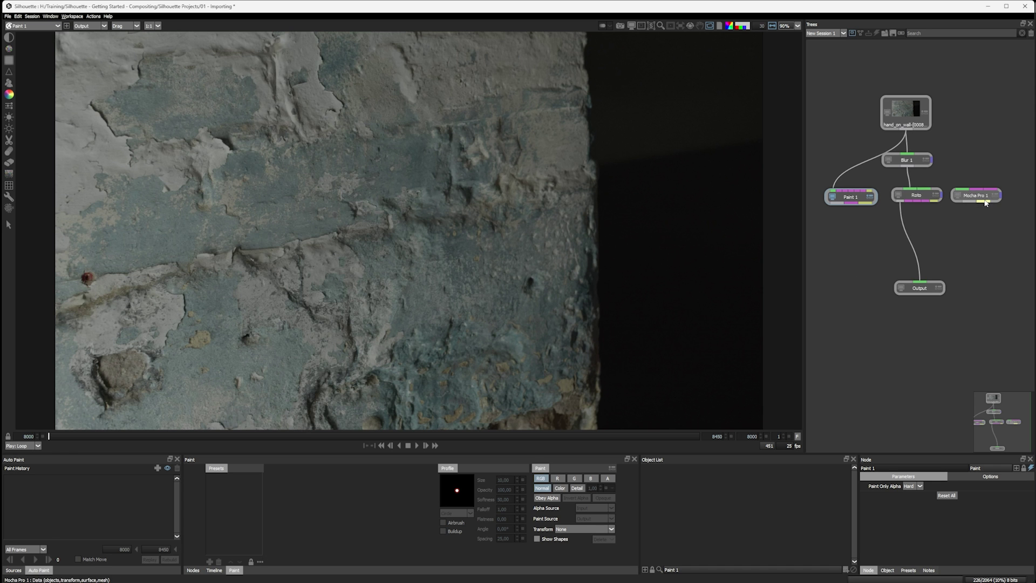
drag(931, 161, 935, 167)
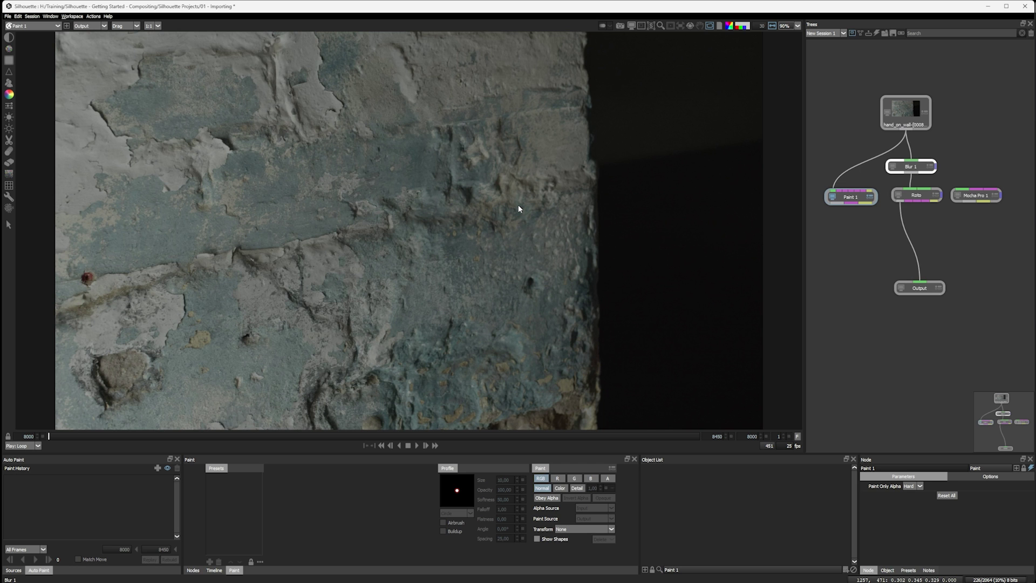
Step: Play the wall footage forward until the reaching hand appears
key(space)
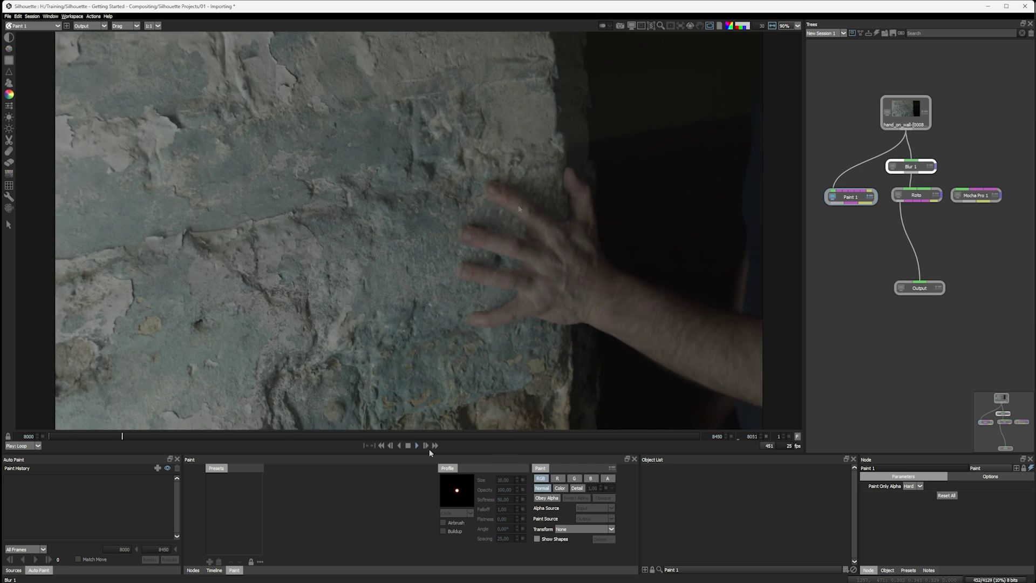